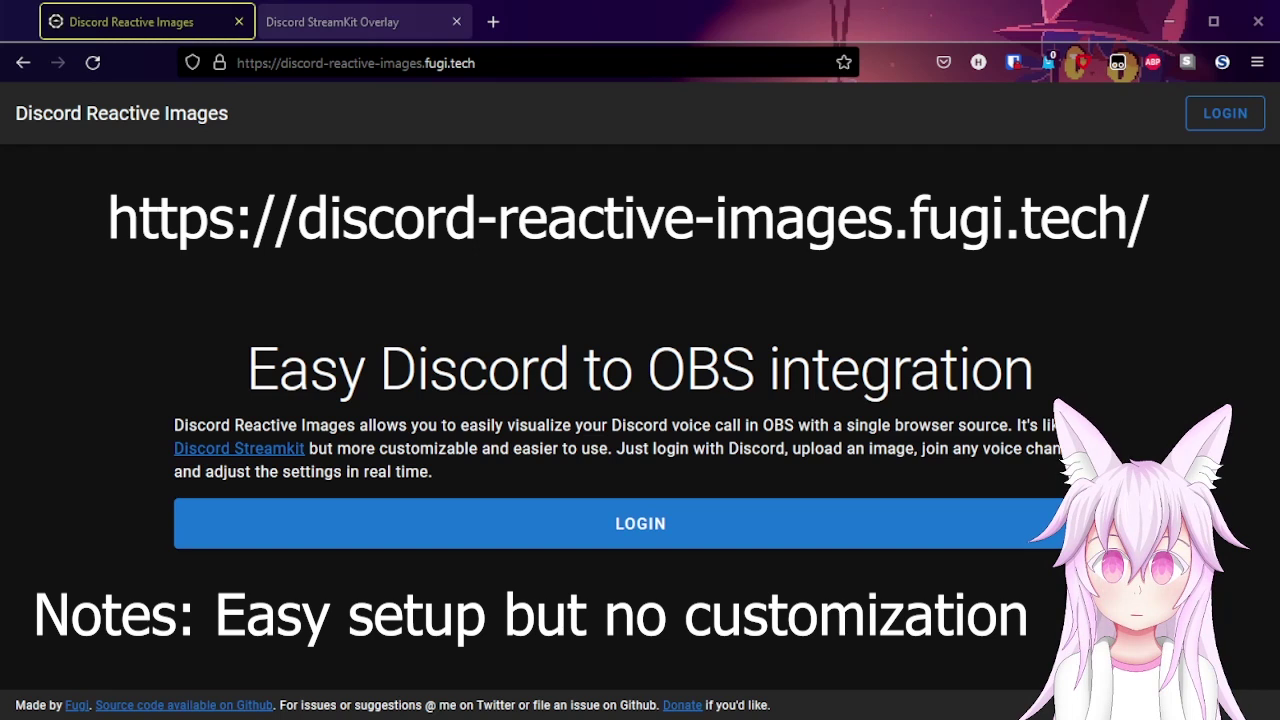
Switch to the Discord StreamKit Overlay browser tab.
left_click(330, 28)
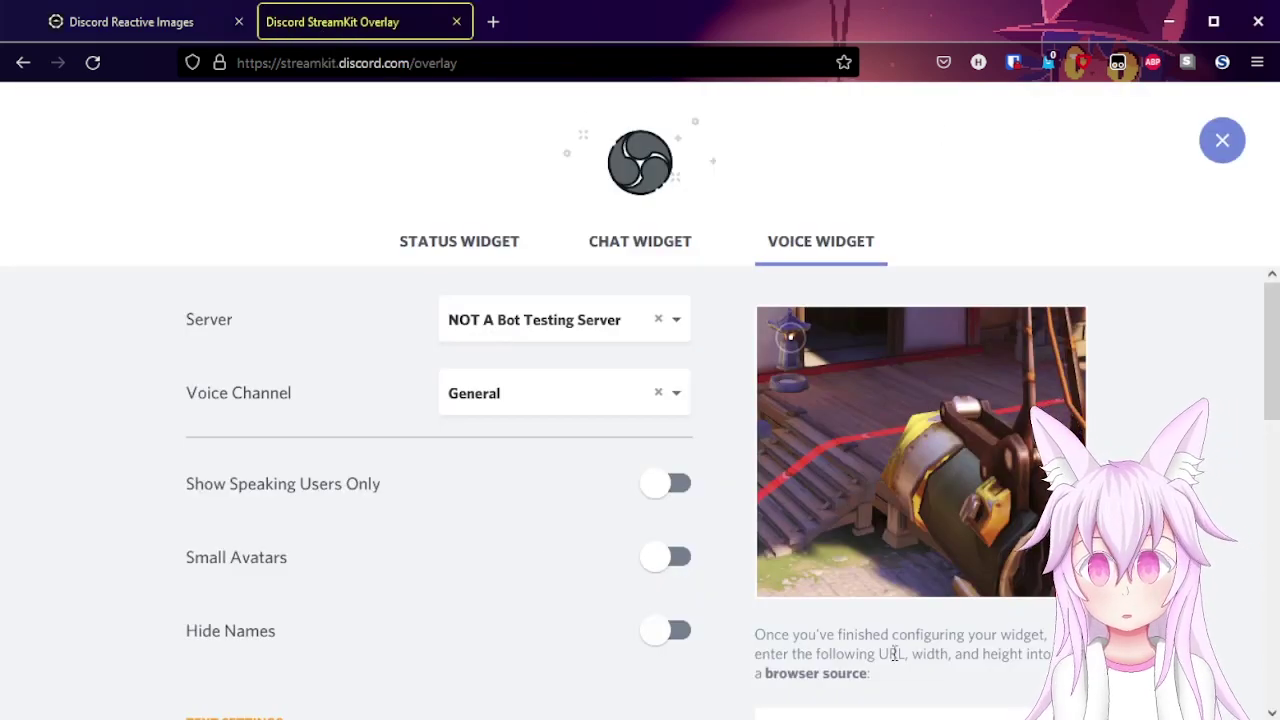
Look over the voice widget settings, then close the widget page with the round X button.
scroll(1135, 452, "down", 3)
scroll(1135, 452, "up", 3)
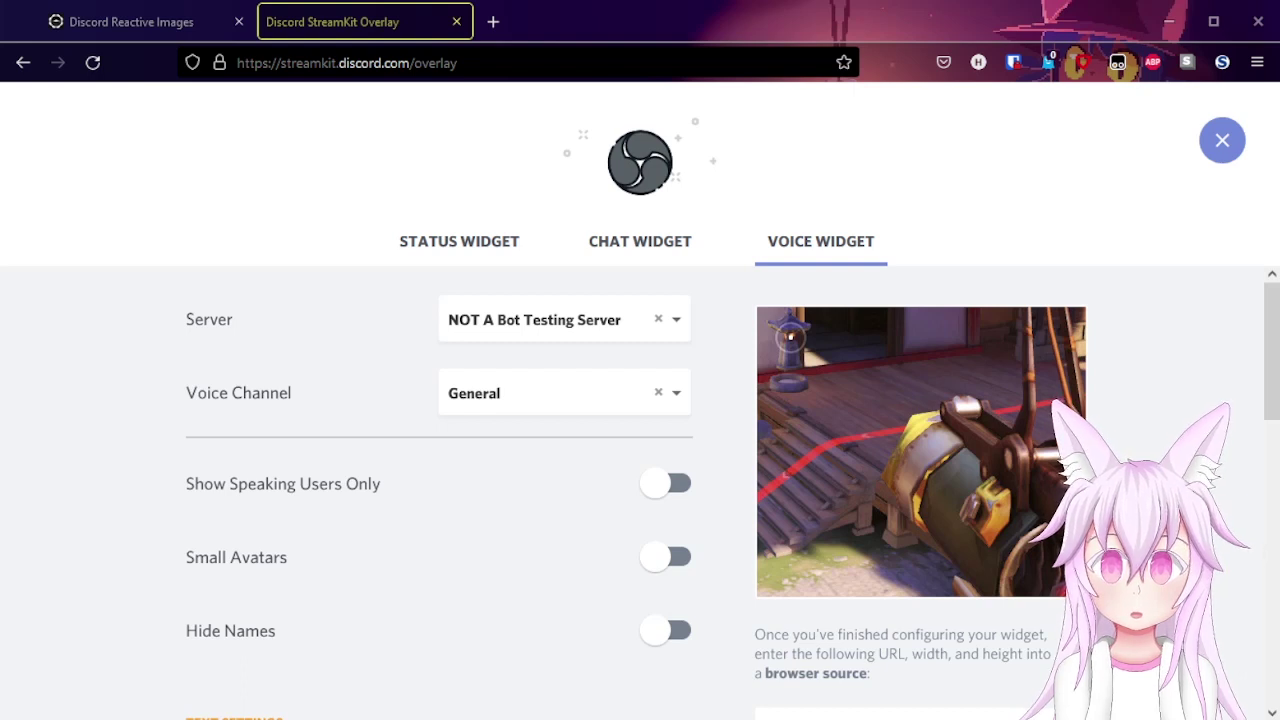
scroll(374, 414, "down", 3)
scroll(488, 462, "up", 3)
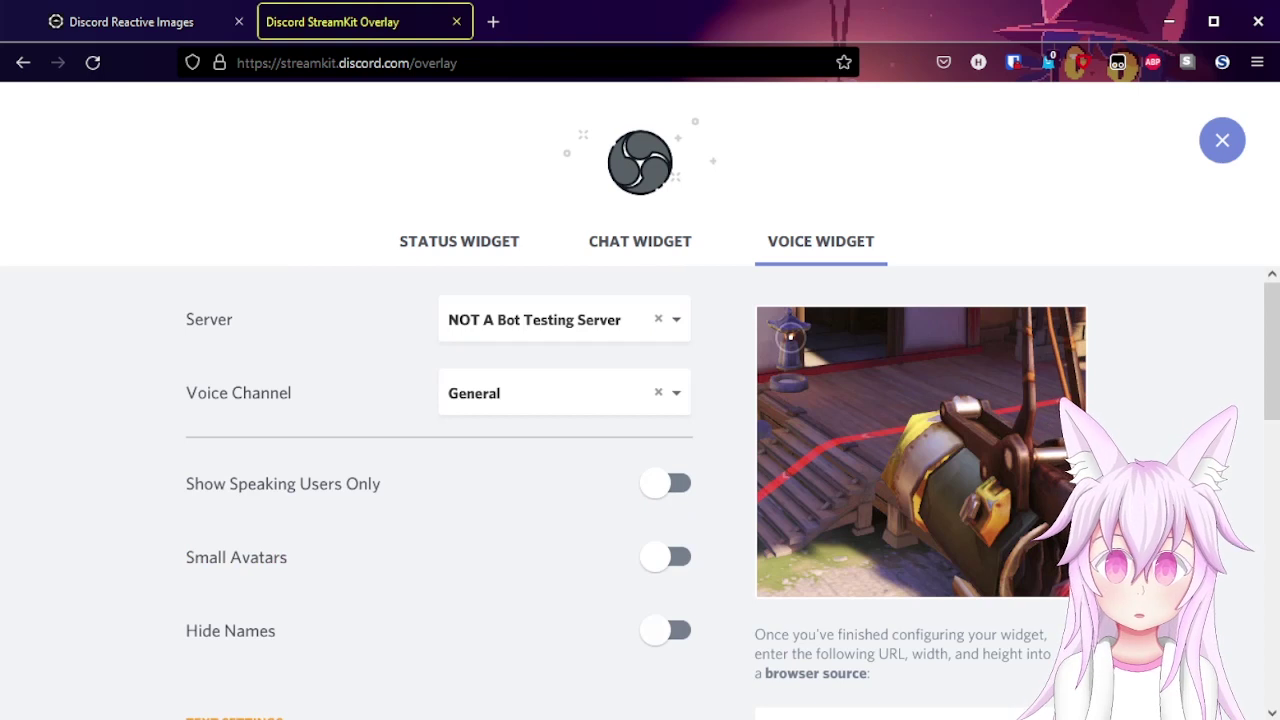
scroll(895, 552, "down", 2)
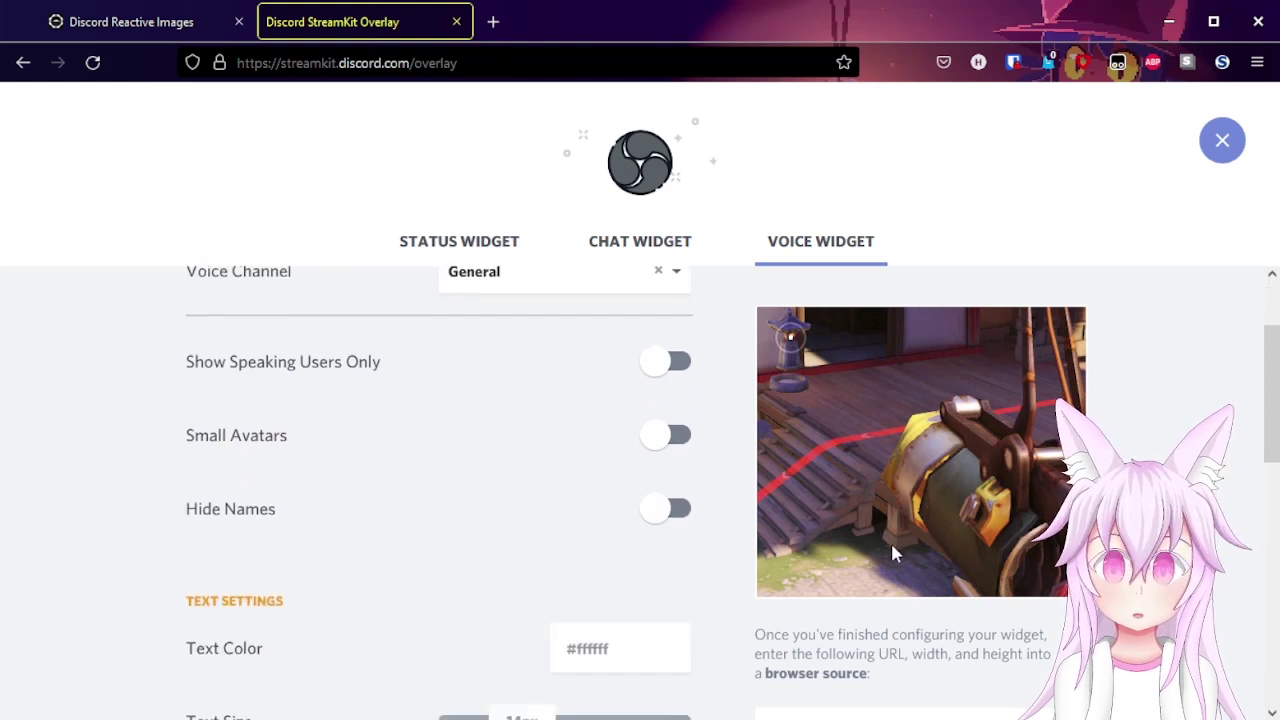
scroll(829, 428, "up", 2)
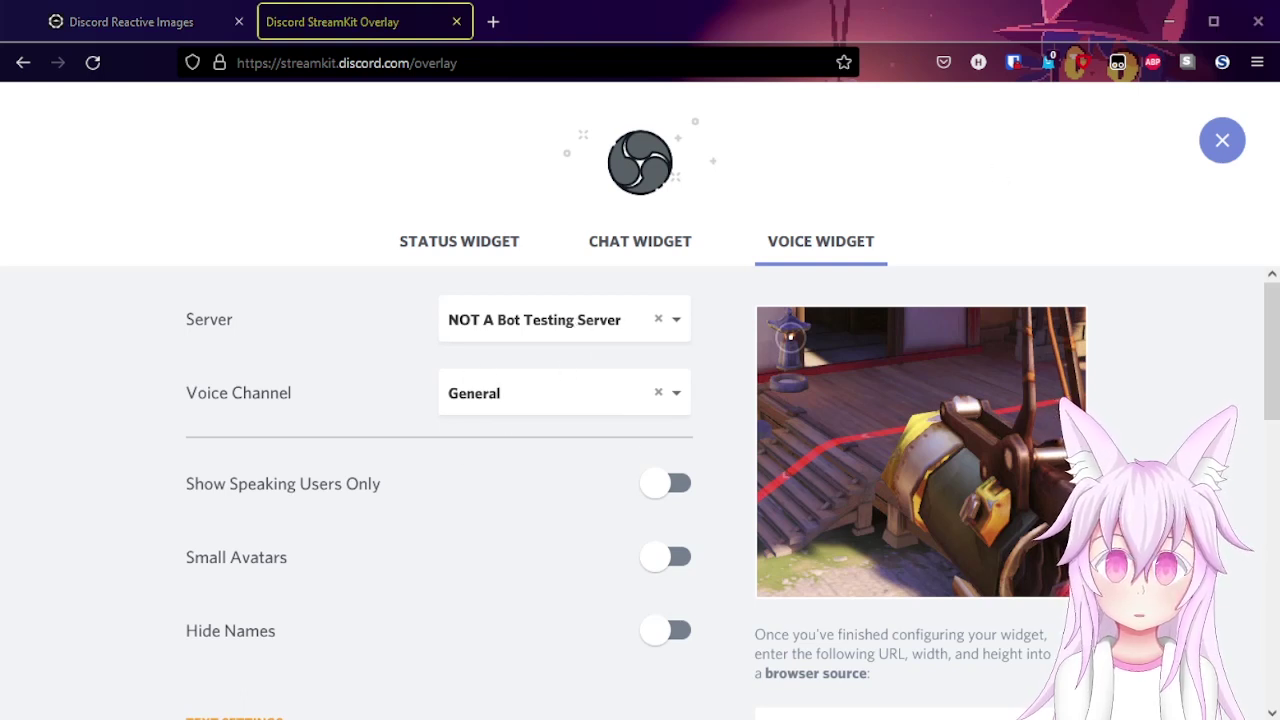
left_click(1223, 143)
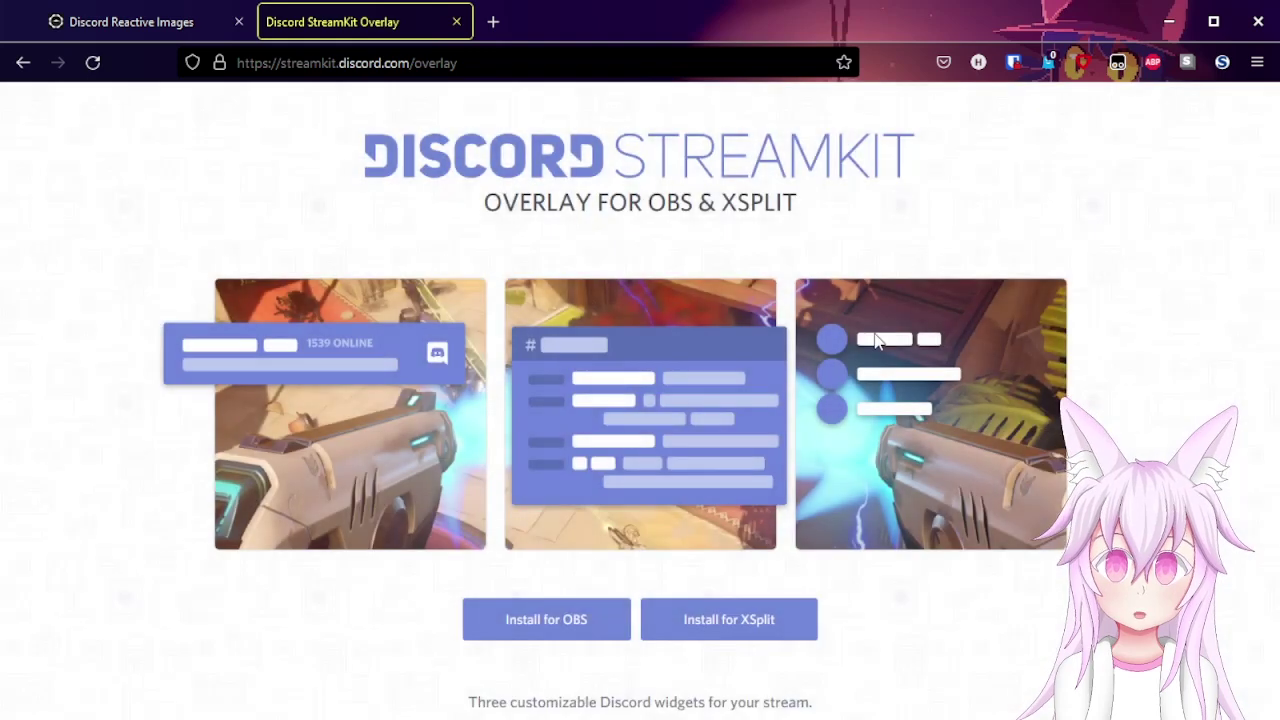
Copy the OBS voice widget overlay URL for the General channel and paste it unsent into the DM message box.
left_click(590, 648)
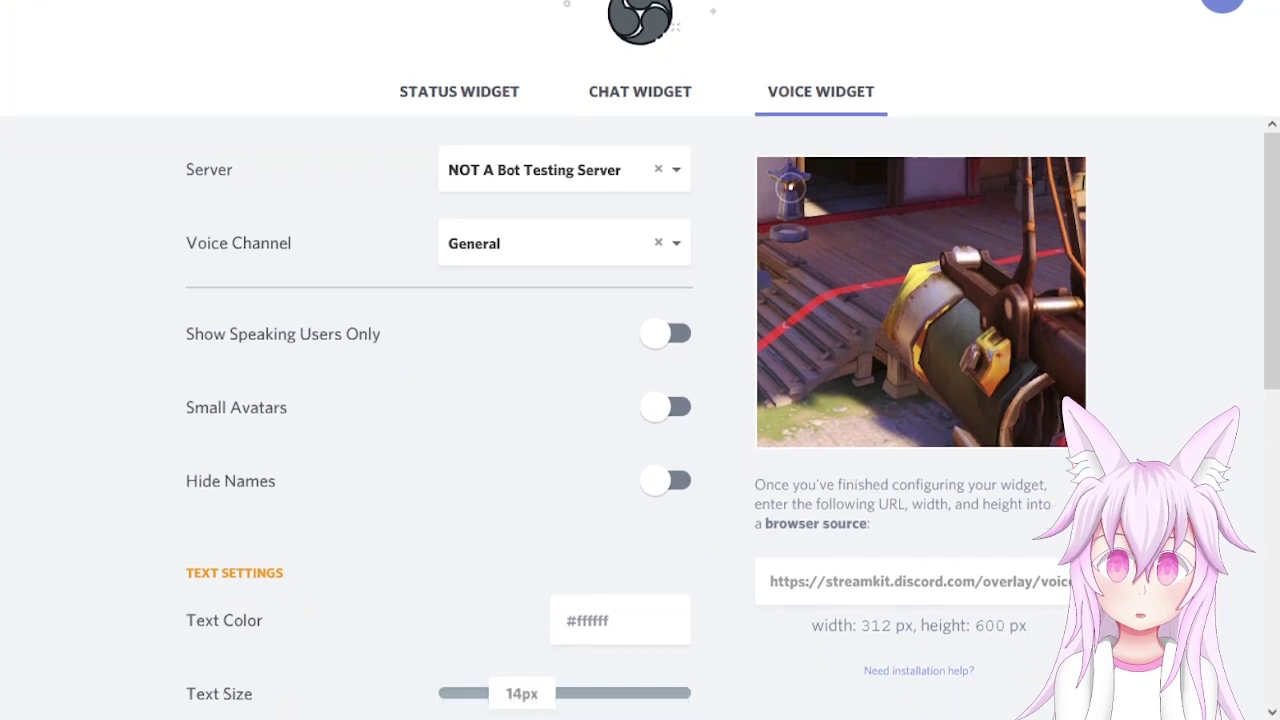
left_click(963, 580)
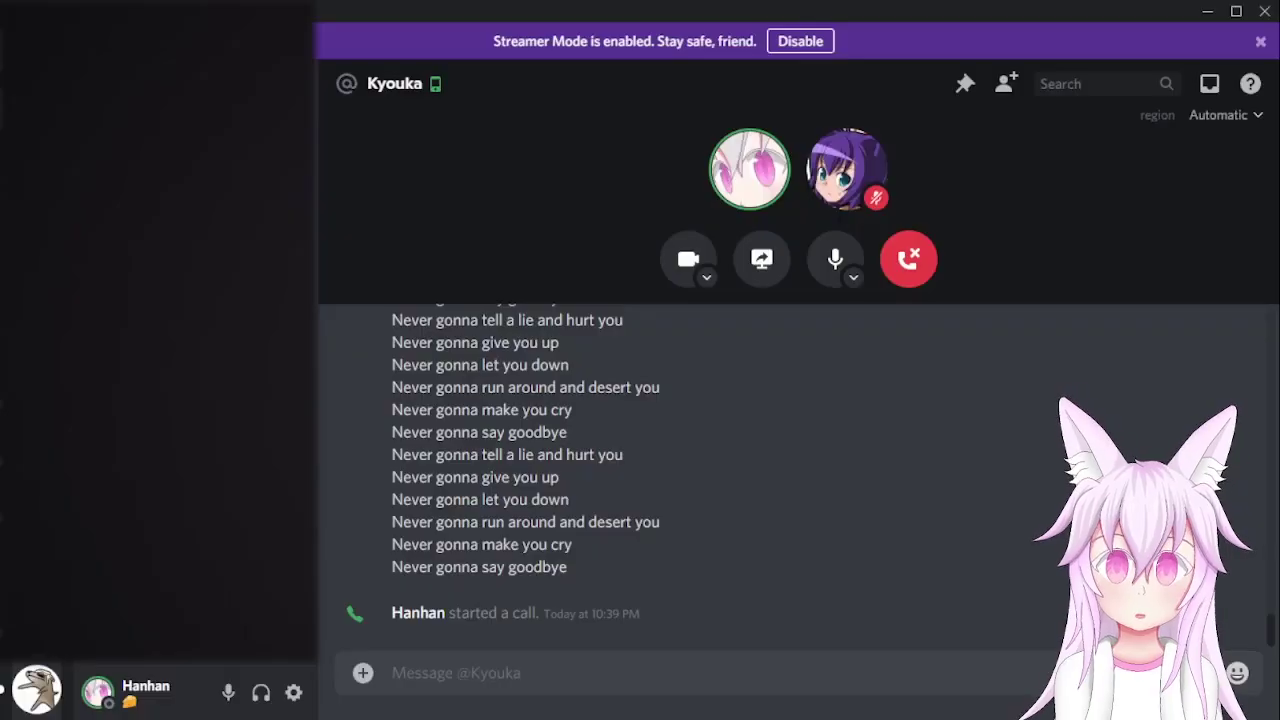
left_click(534, 670)
key("ctrl+v")
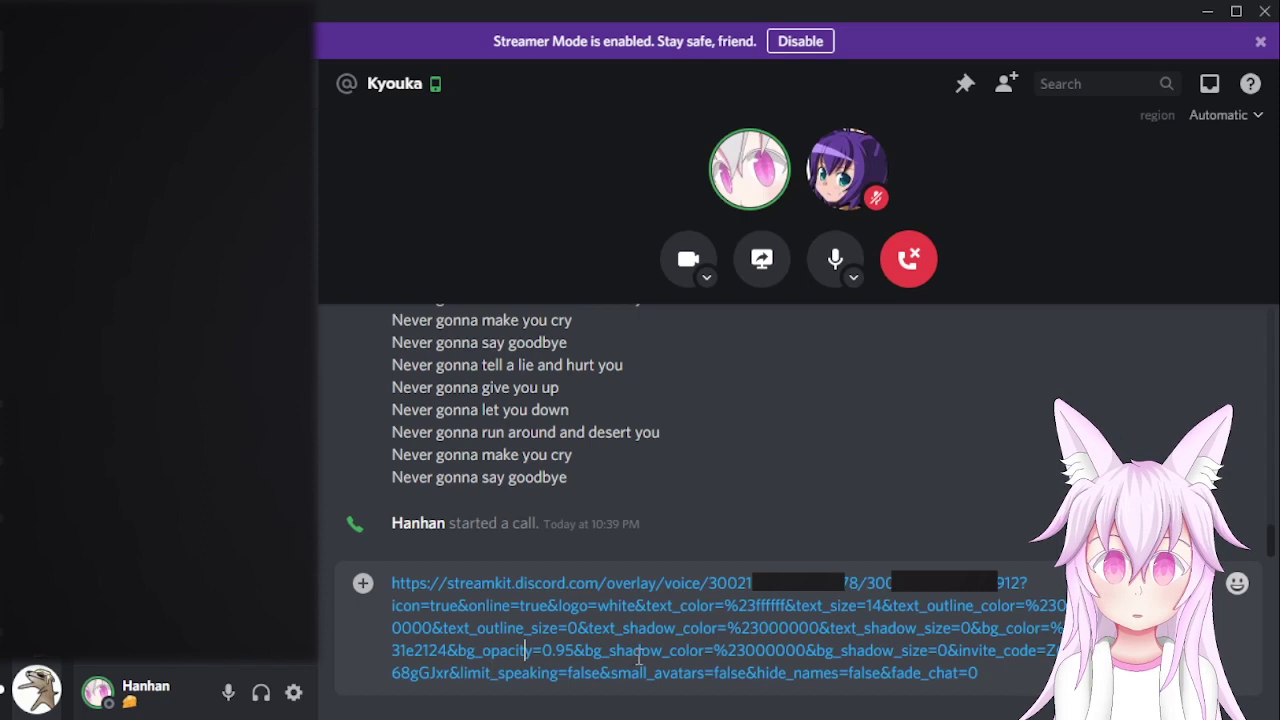
left_click(291, 705)
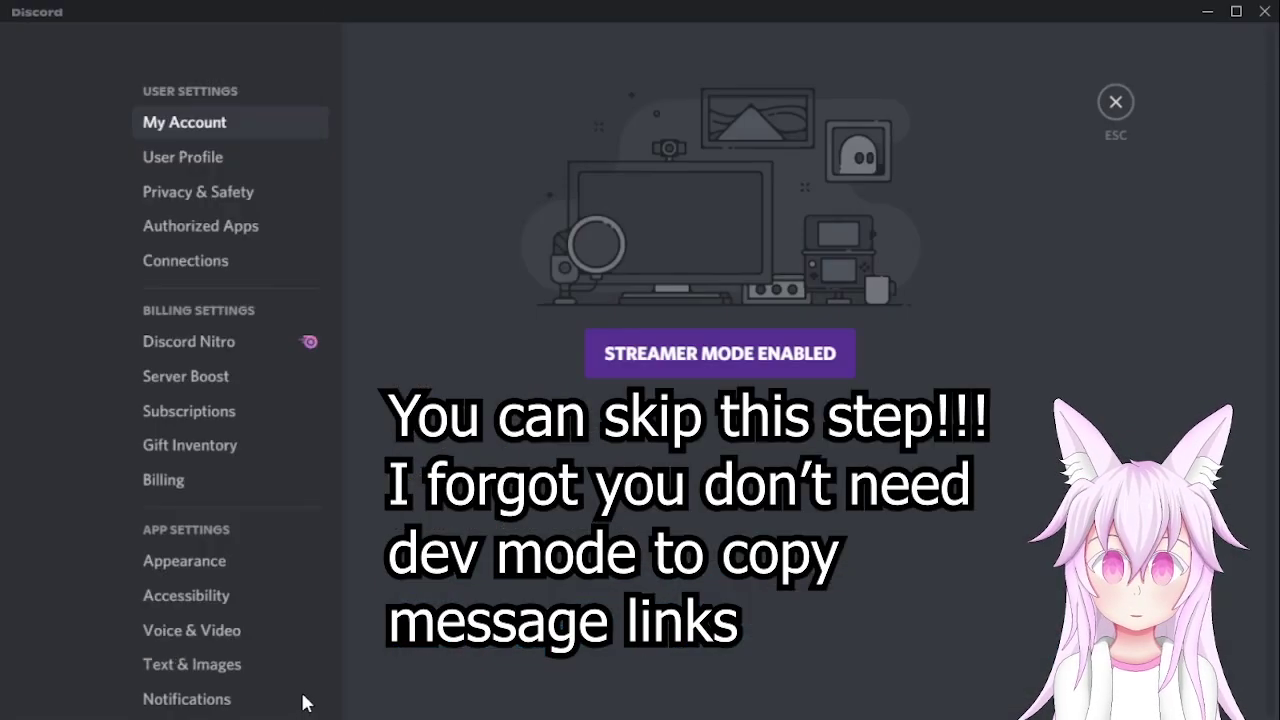
scroll(234, 569, "down", 5)
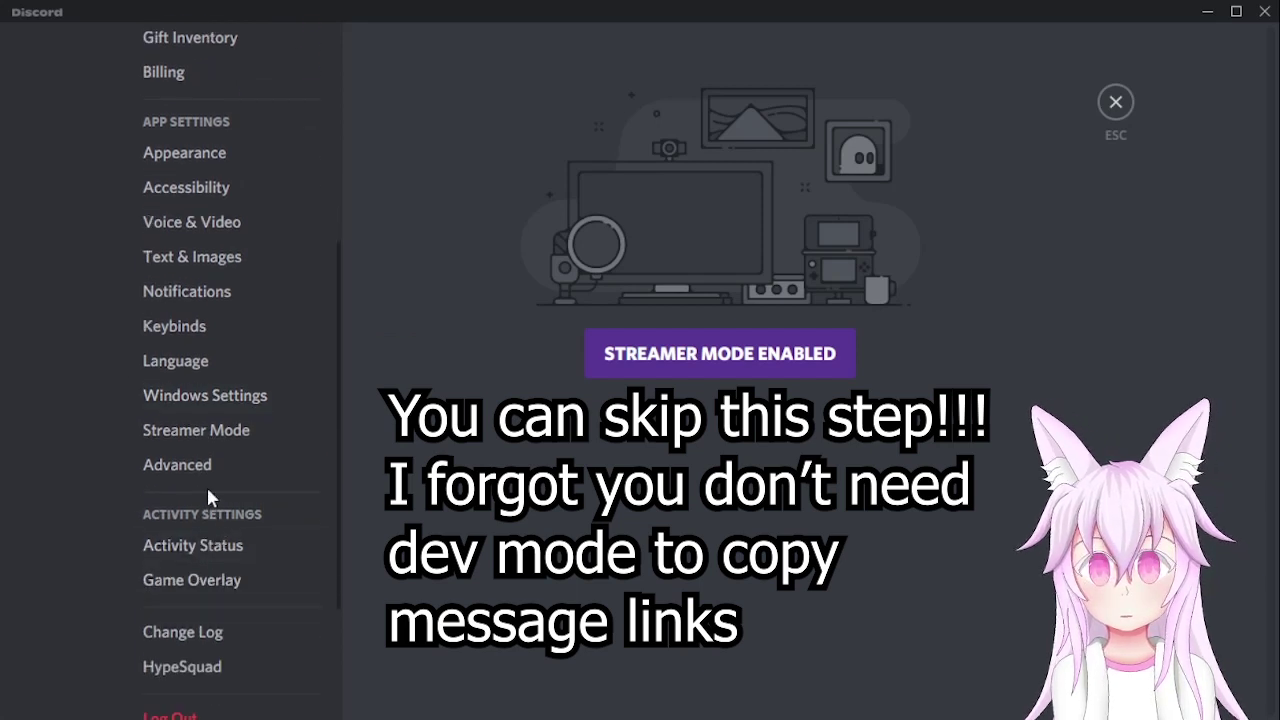
scroll(229, 474, "up", 5)
scroll(240, 503, "down", 3)
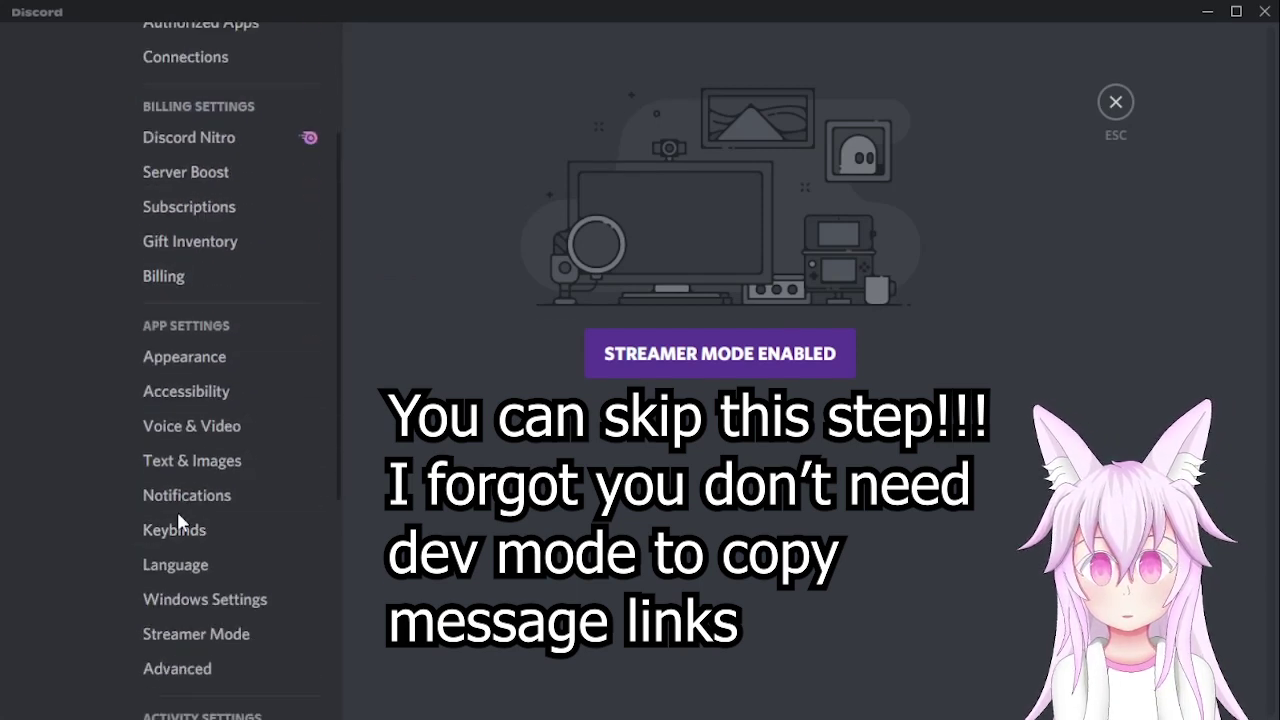
left_click(193, 673)
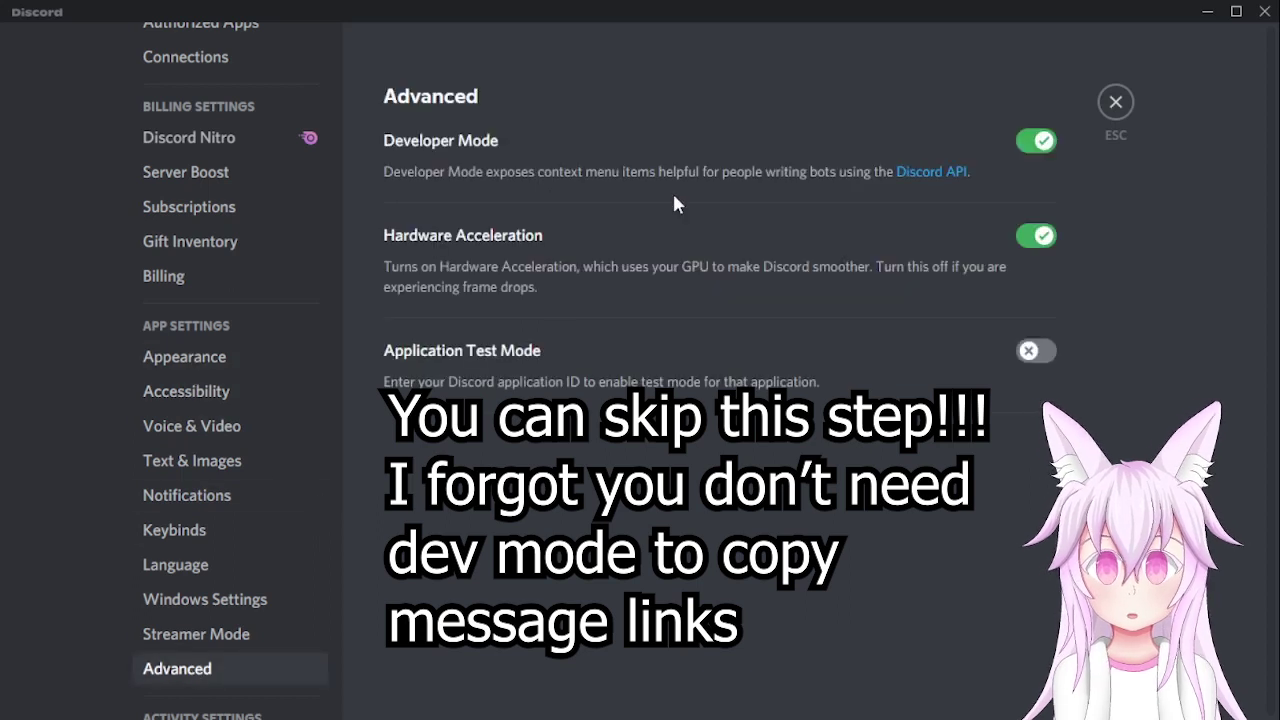
left_click(1043, 150)
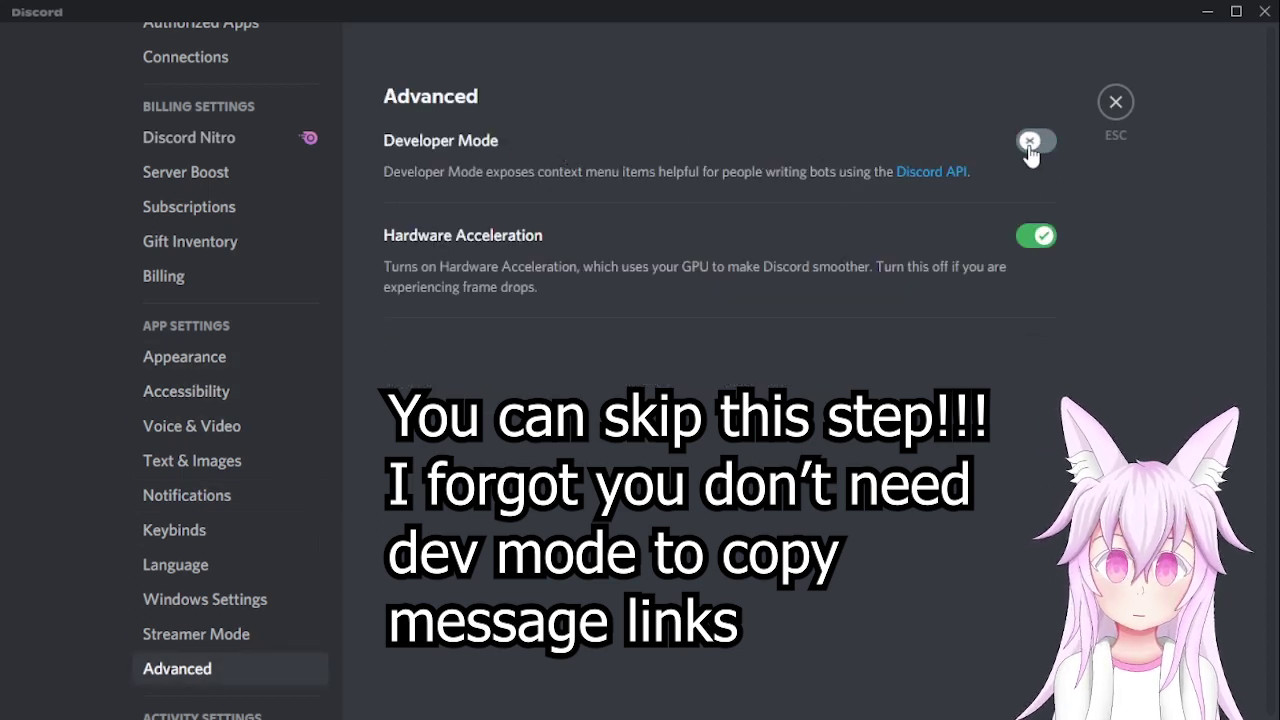
left_click(1030, 145)
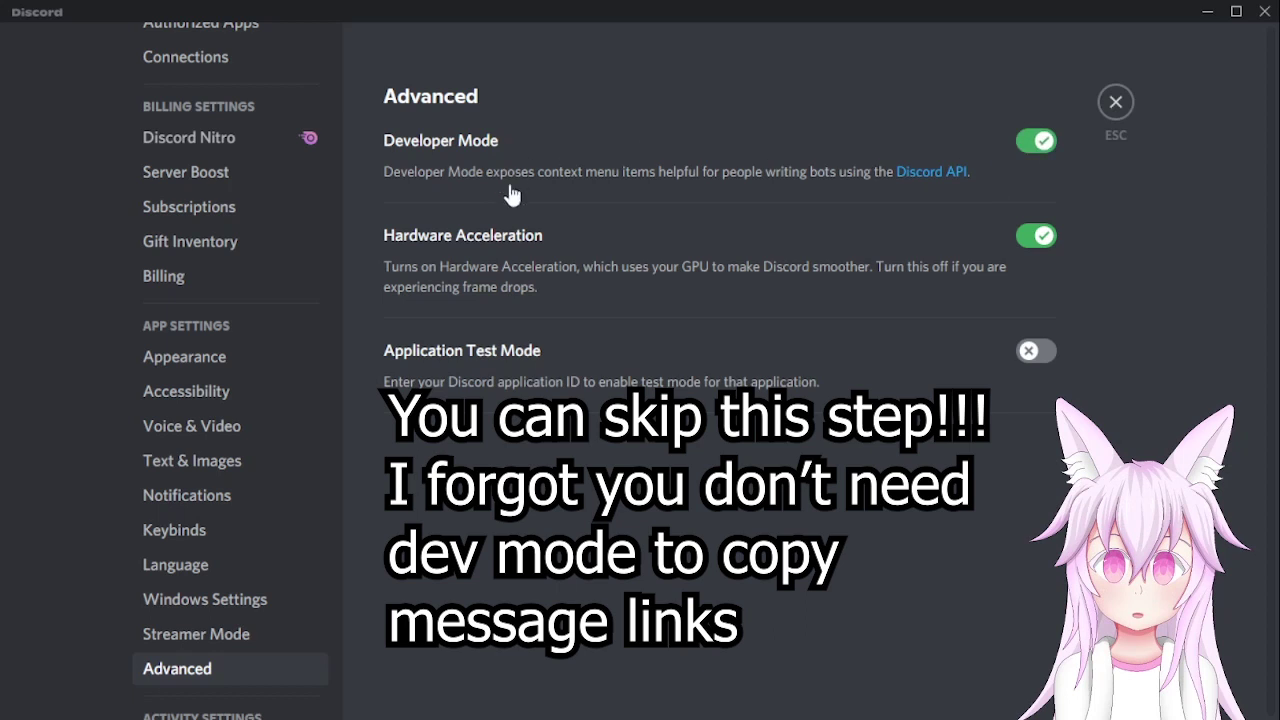
left_click(1117, 104)
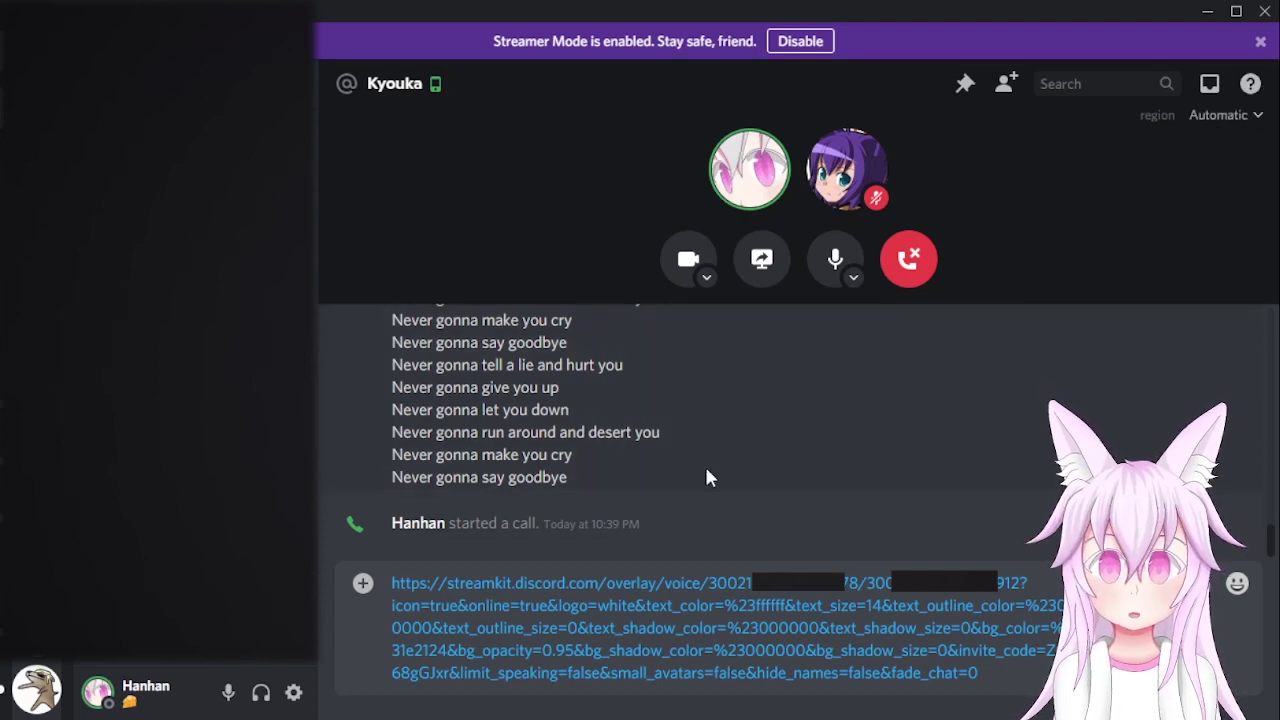
Copy the call message's link and paste it on a new line below the overlay URL.
scroll(727, 437, "up", 1)
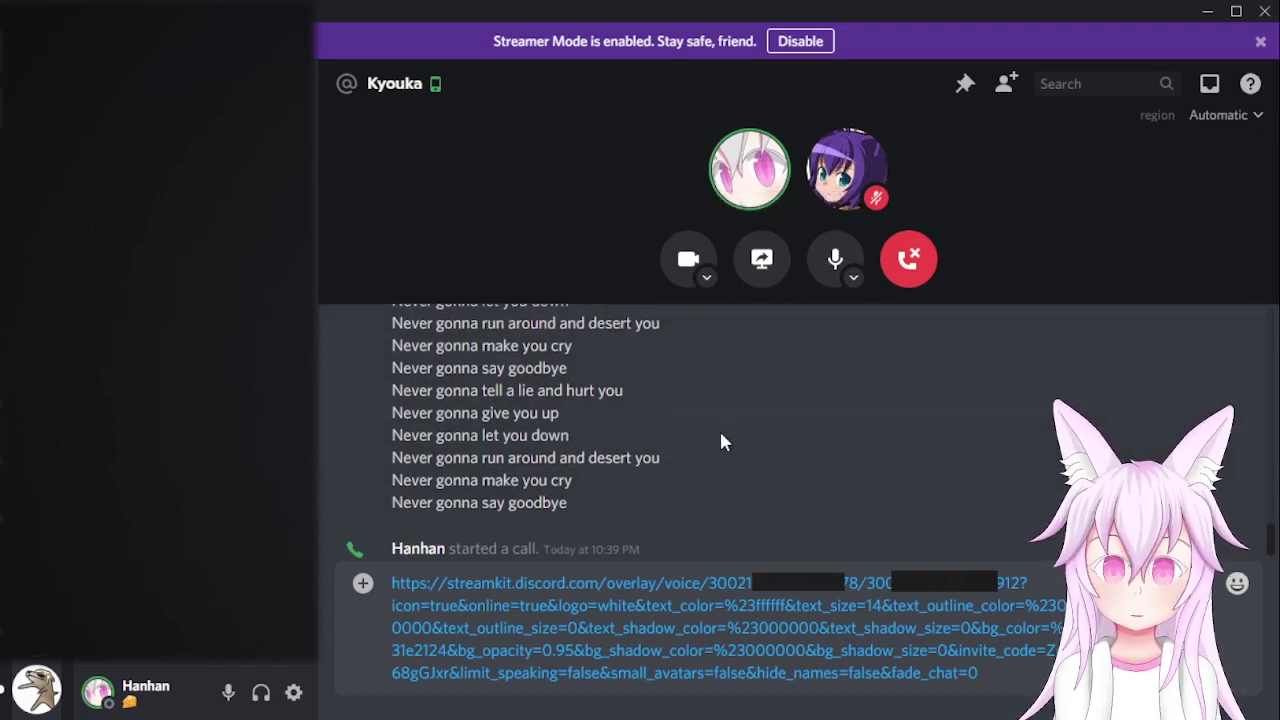
scroll(705, 440, "up", 2)
scroll(660, 447, "down", 3)
right_click(507, 470)
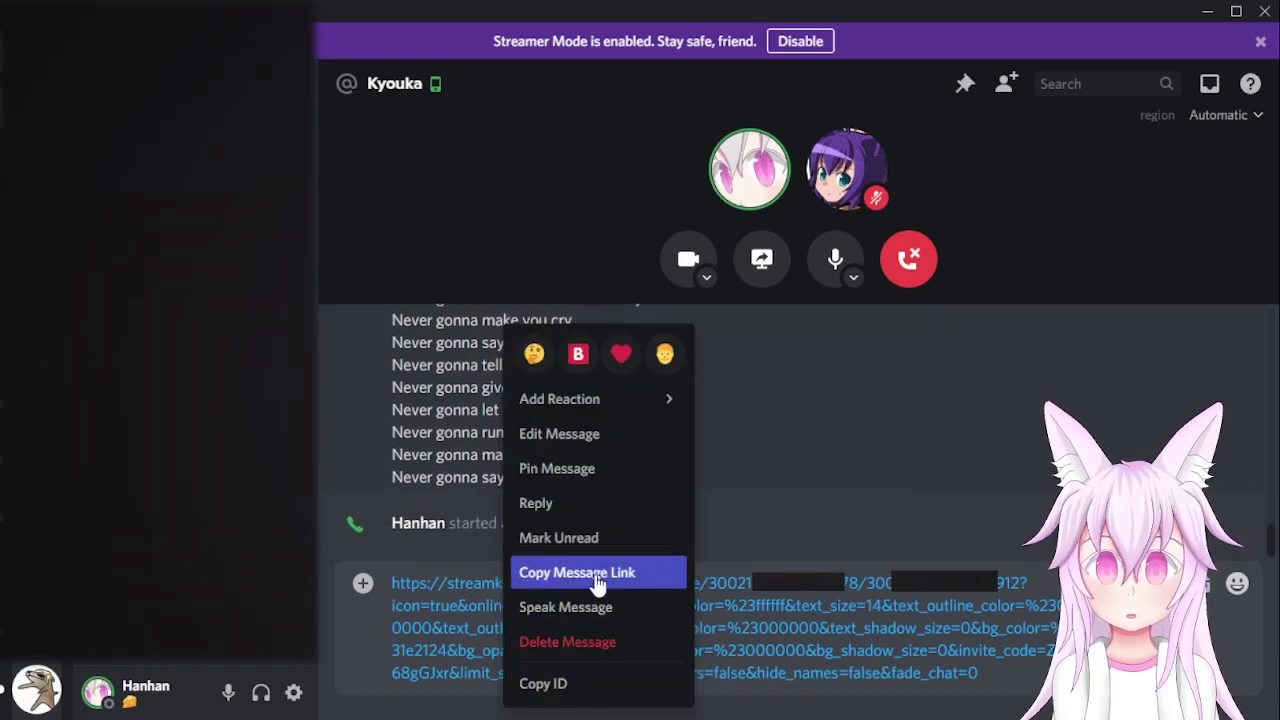
left_click(590, 573)
key("shift+Return")
key("shift+Return")
key("ctrl+v")
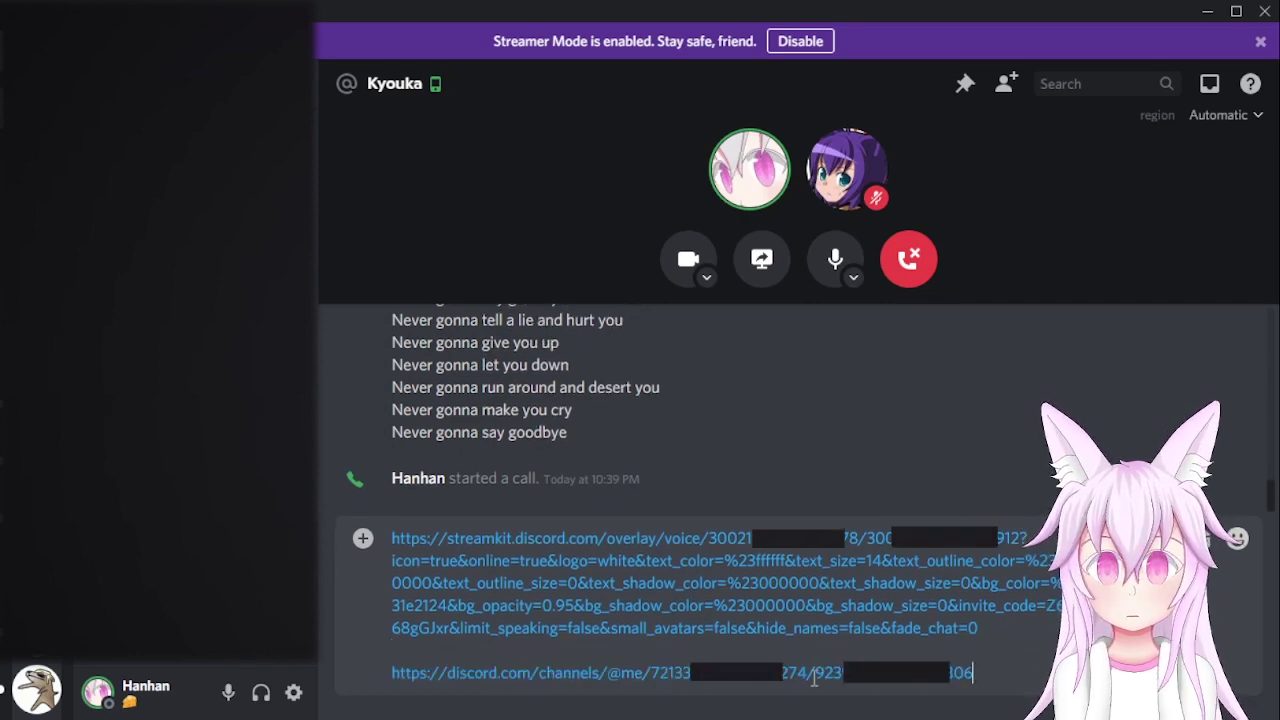
left_click_drag(815, 678, 609, 686)
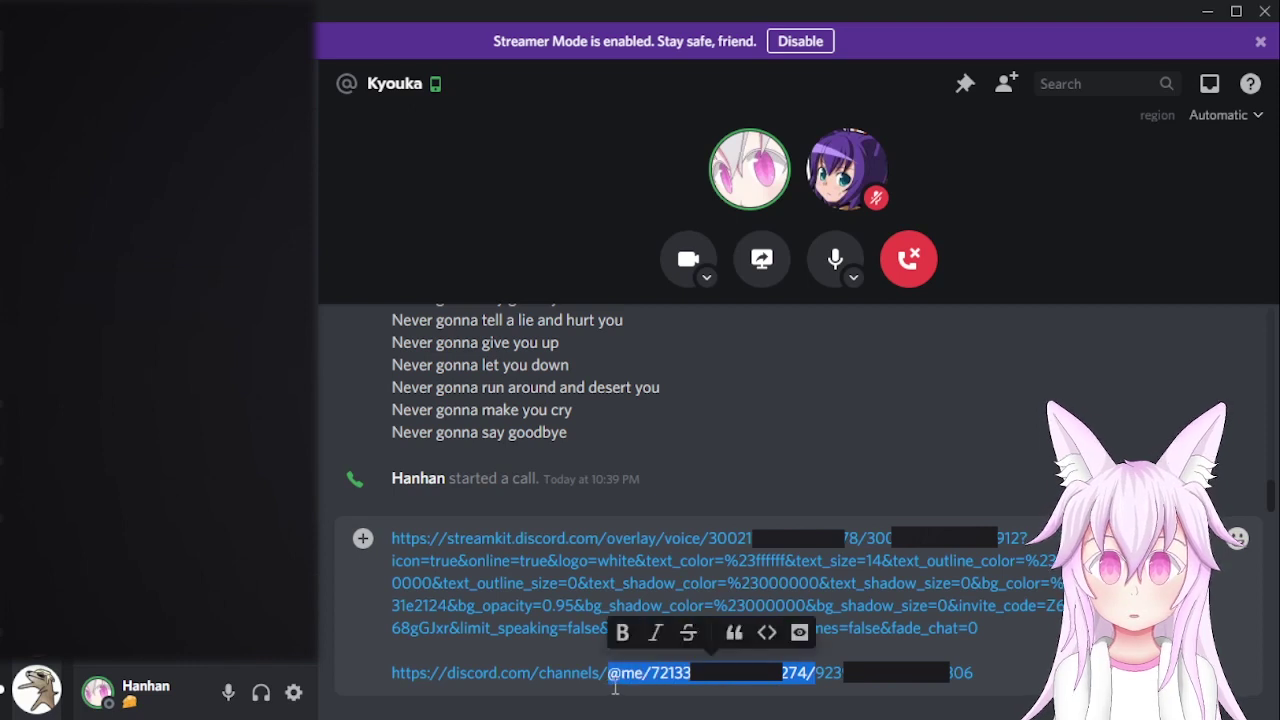
key("ctrl+c")
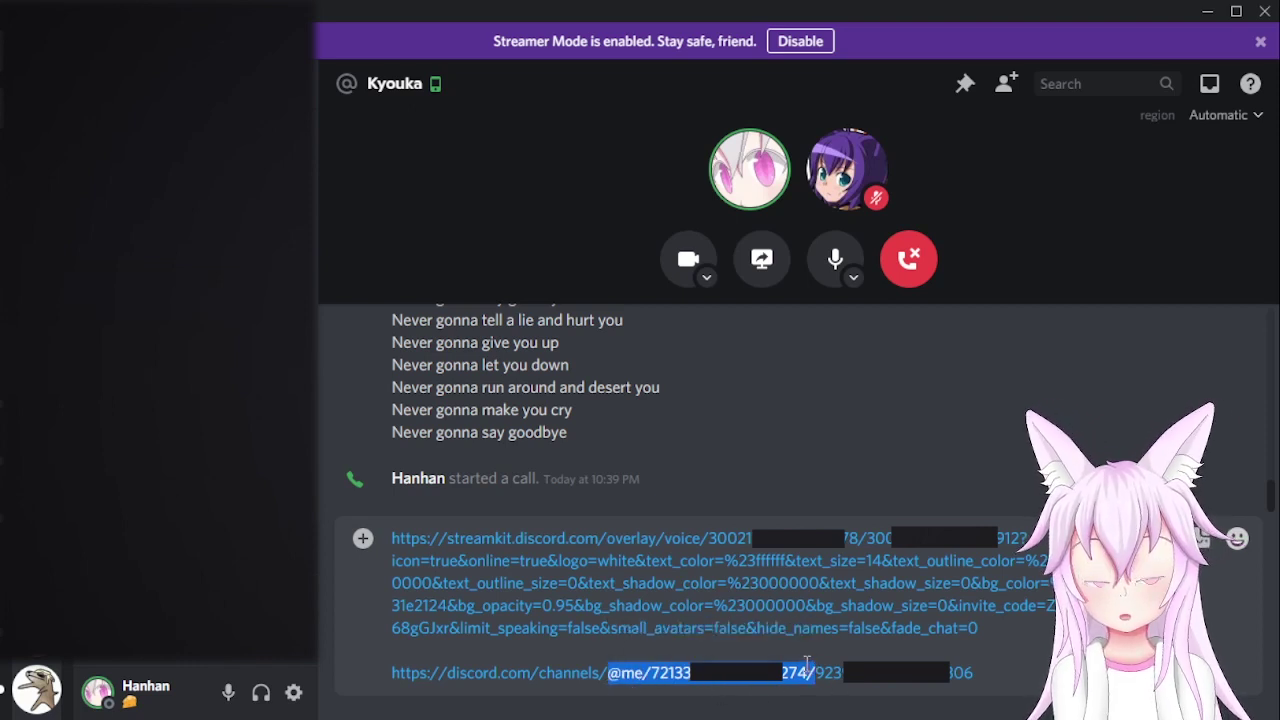
left_click_drag(708, 537, 1018, 521)
key("ctrl+v")
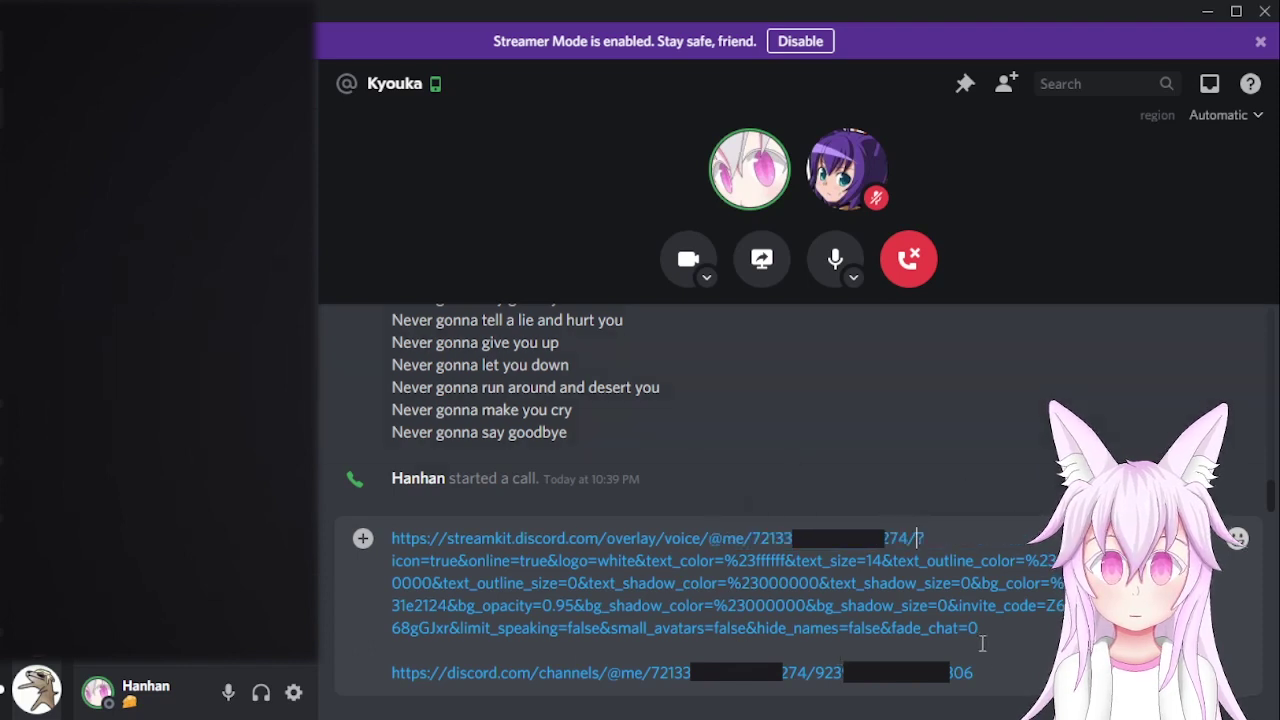
left_click_drag(990, 628, 391, 538)
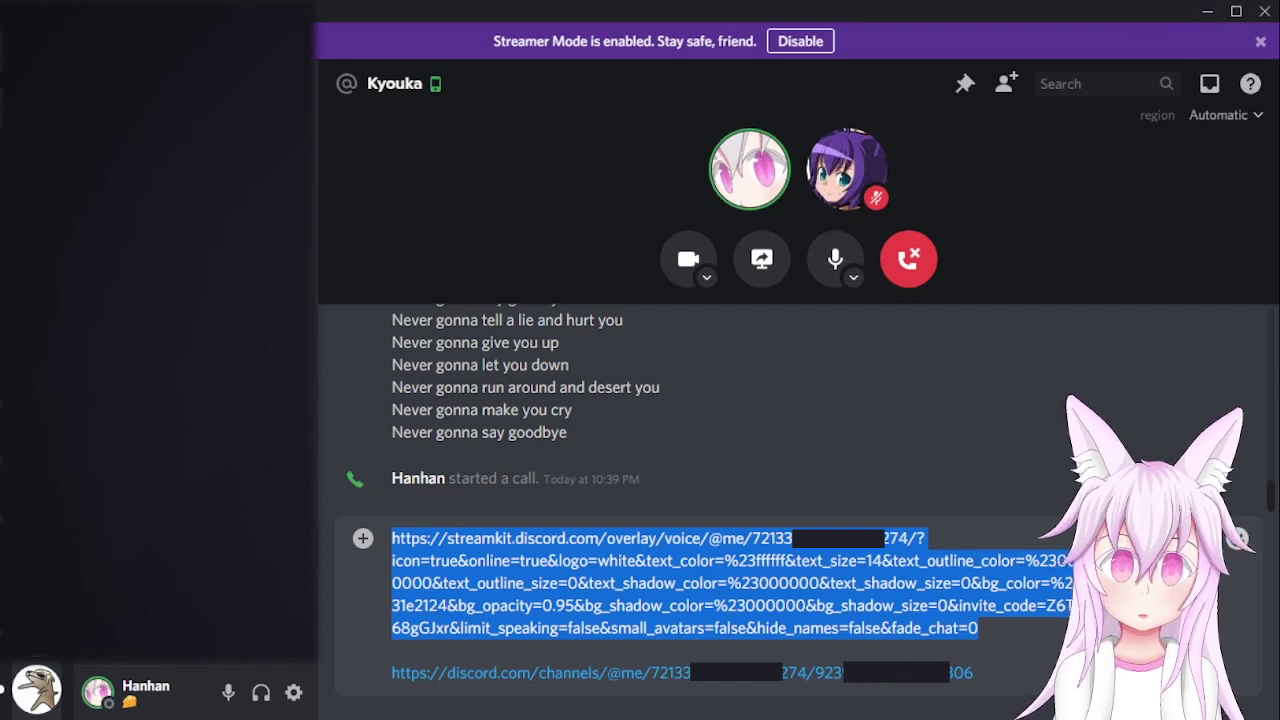
key("alt+Tab")
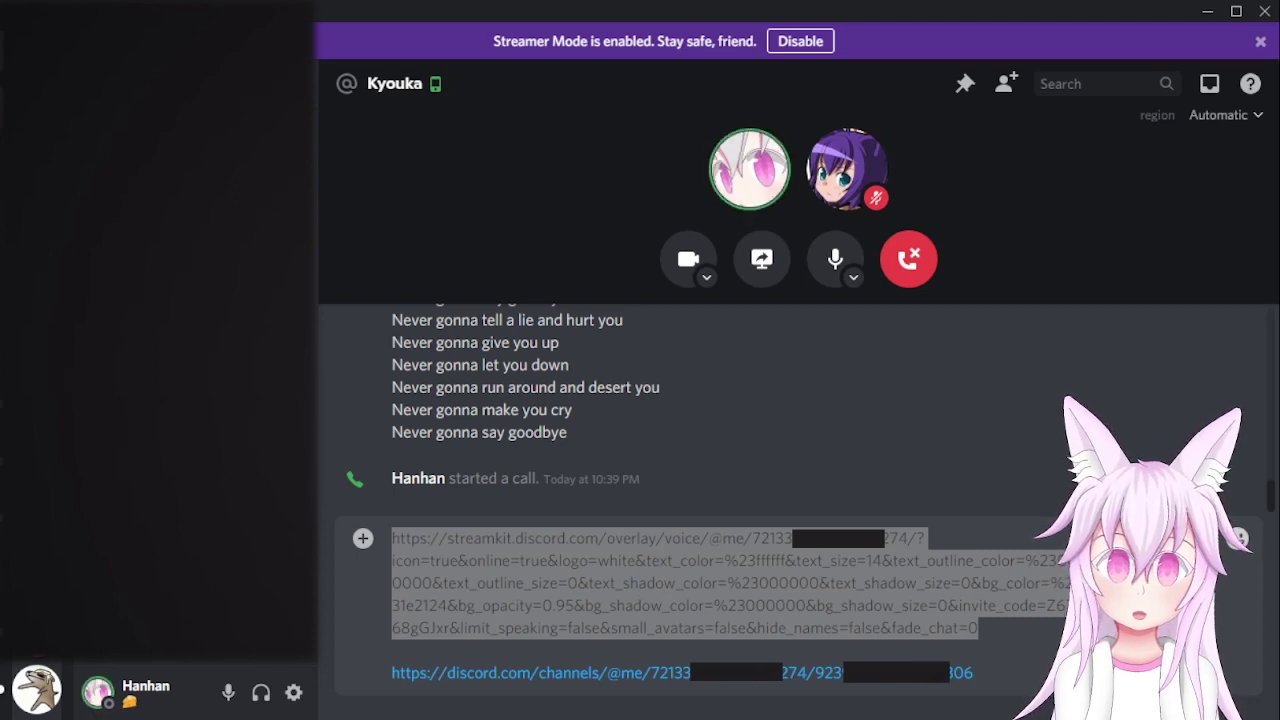
left_click(498, 628)
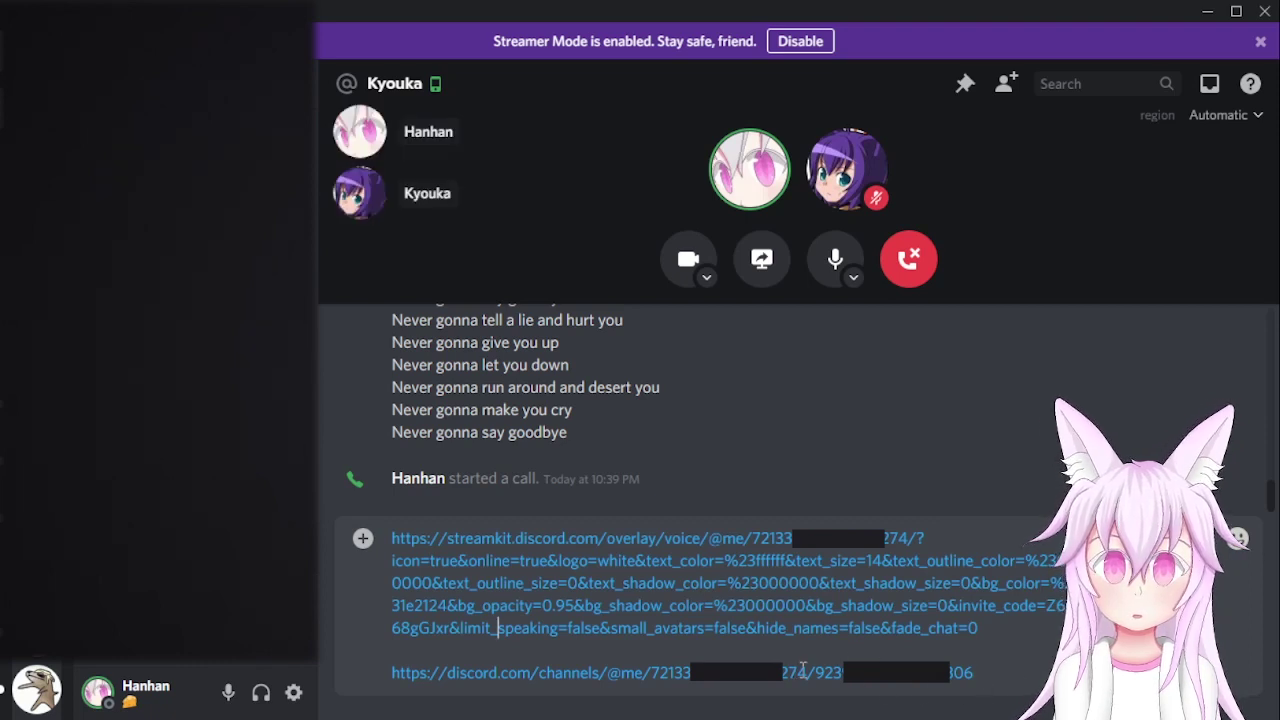
left_click_drag(807, 672, 610, 680)
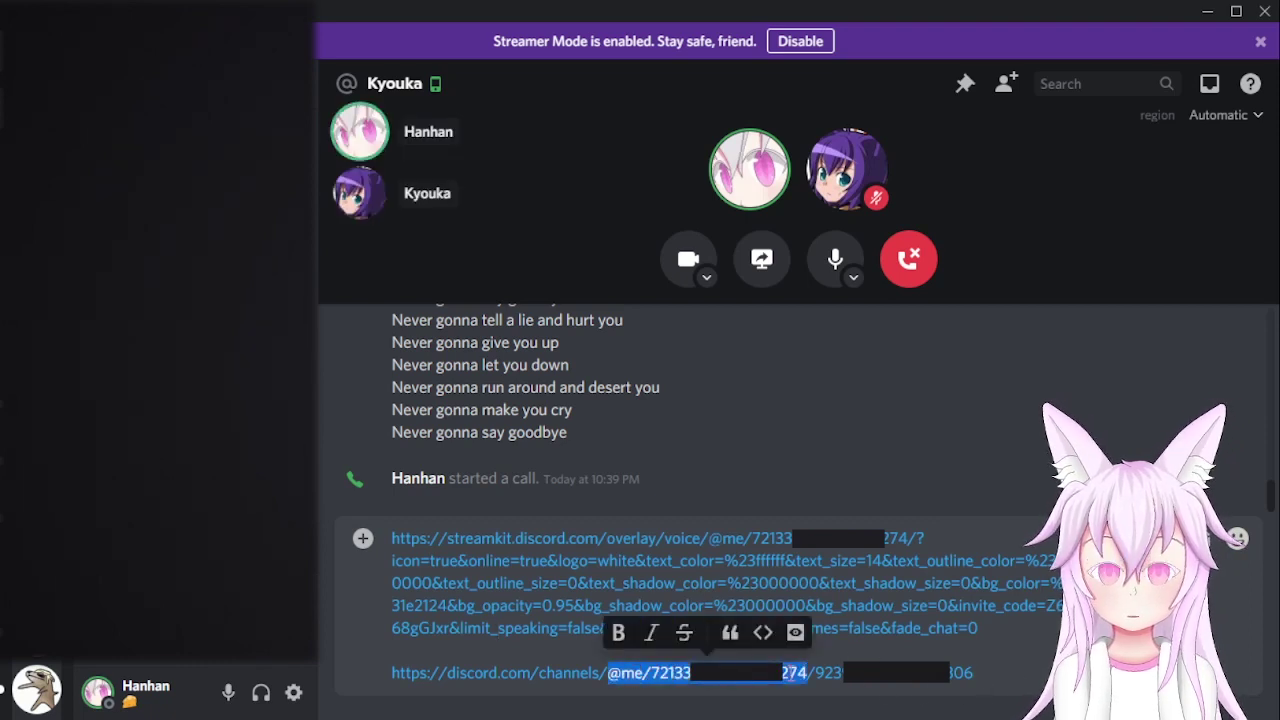
left_click_drag(806, 674, 826, 674)
left_click_drag(918, 538, 736, 540)
left_click(916, 538)
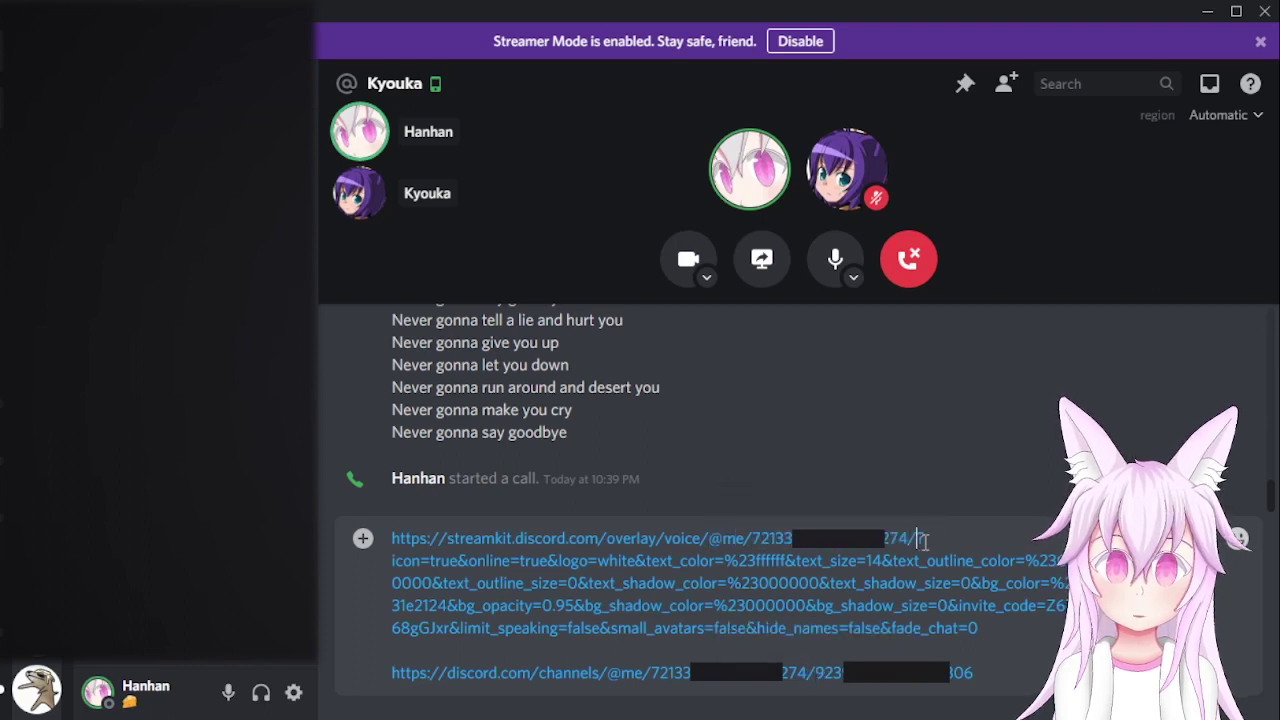
key("BackSpace")
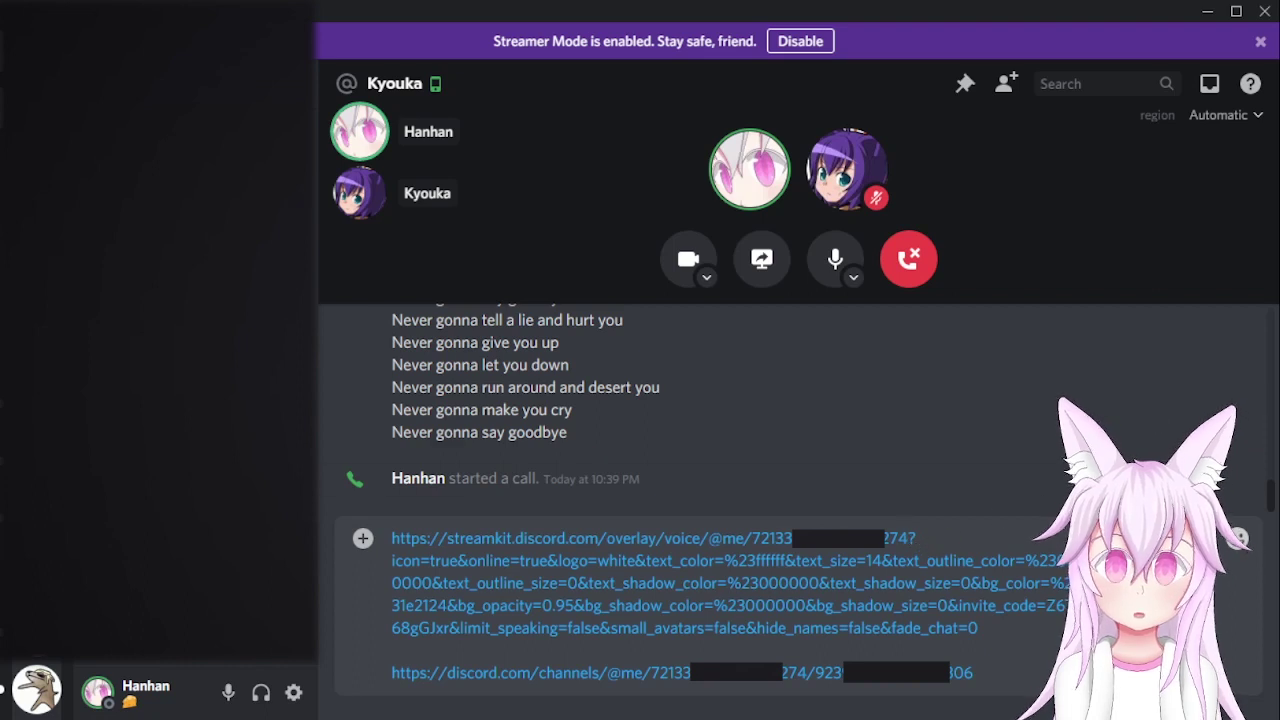